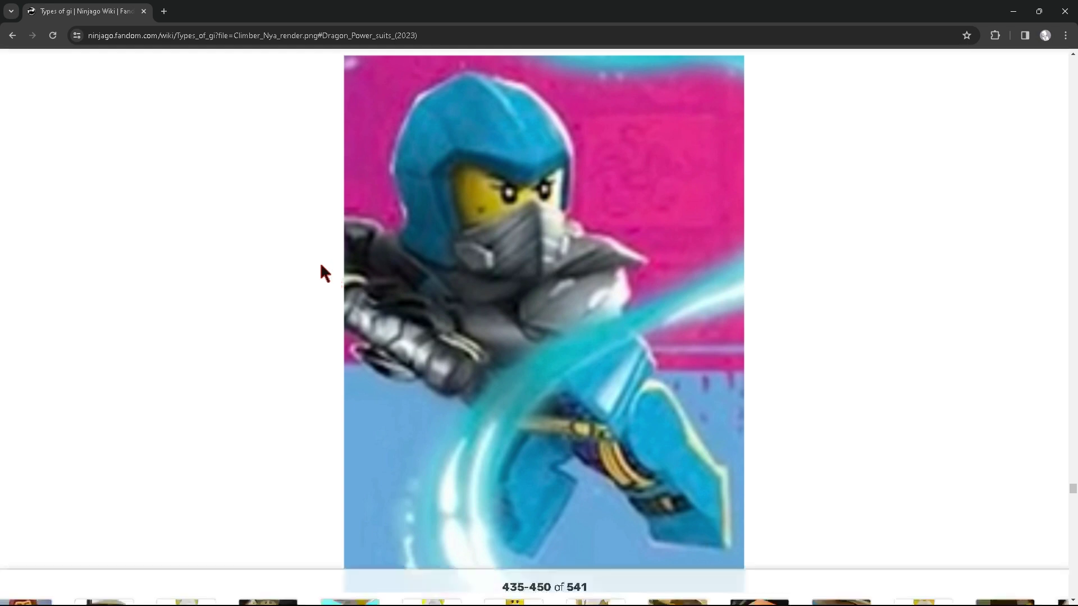
scroll(318, 269, down, 3)
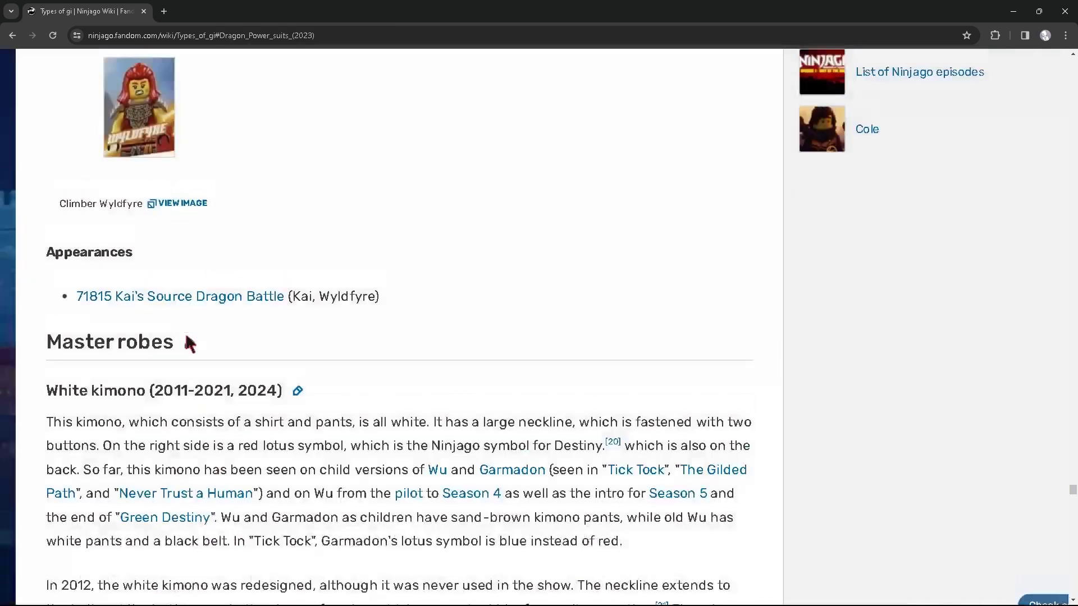
scroll(190, 342, up, 2)
Step: Enlarge the Climber Wyldfyre image, then close the enlarged view
click(122, 305)
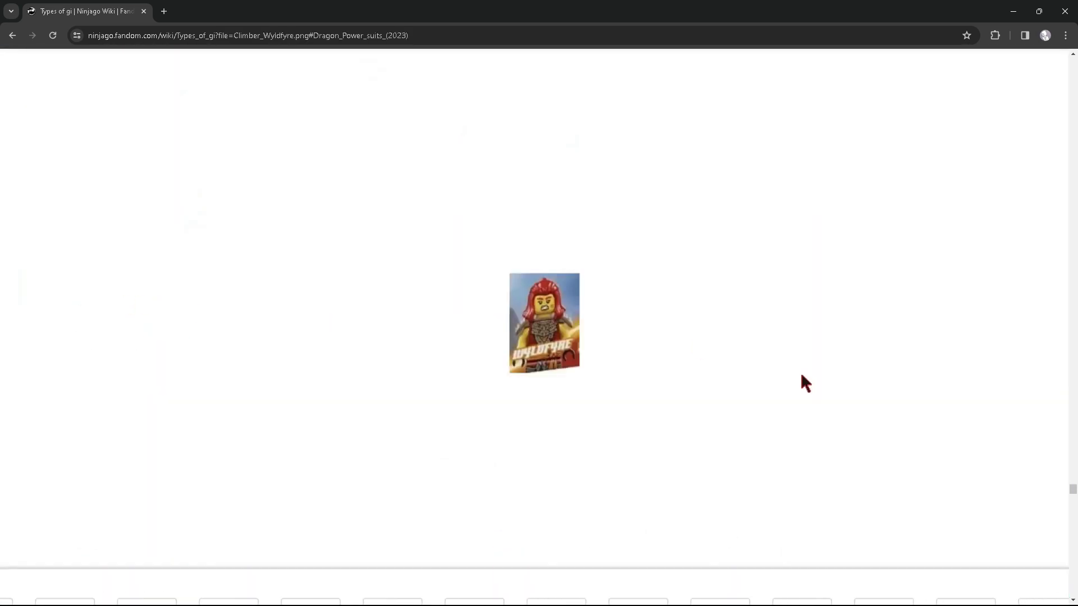
key(Escape)
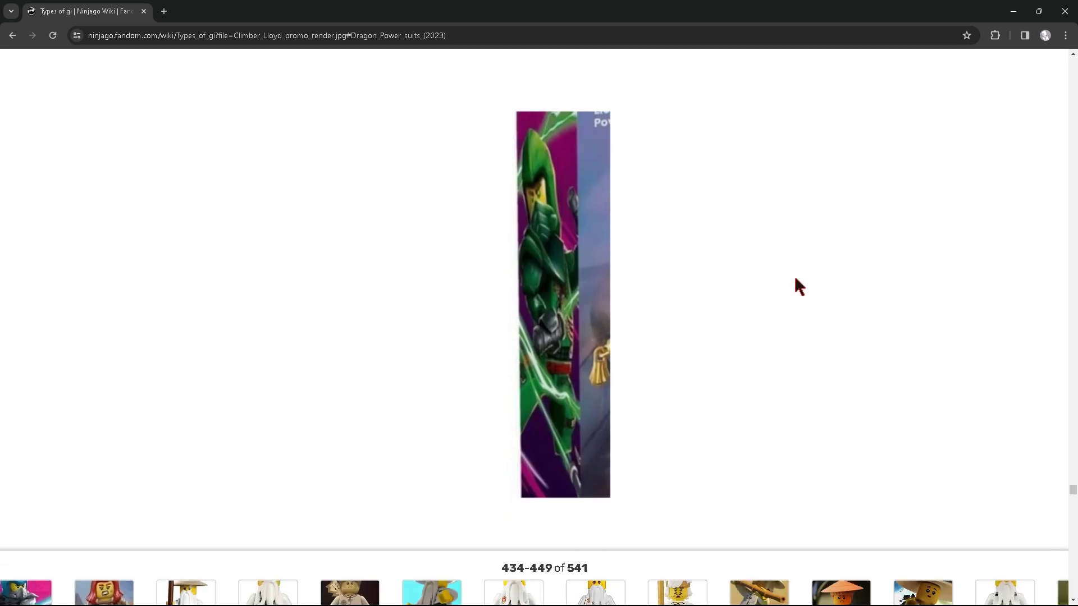
scroll(802, 271, up, 1)
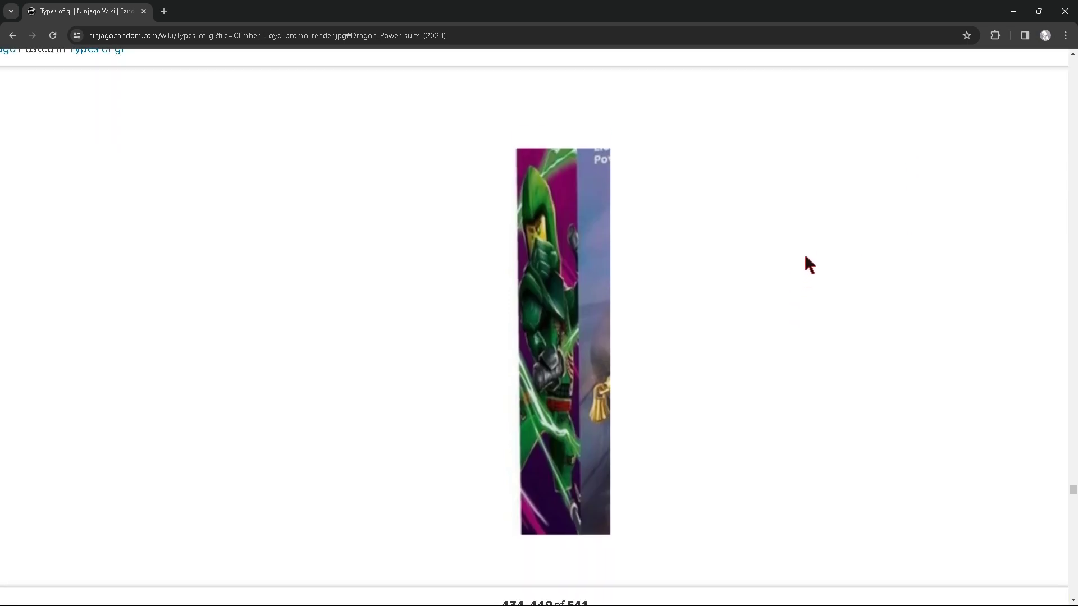
scroll(805, 257, up, 1)
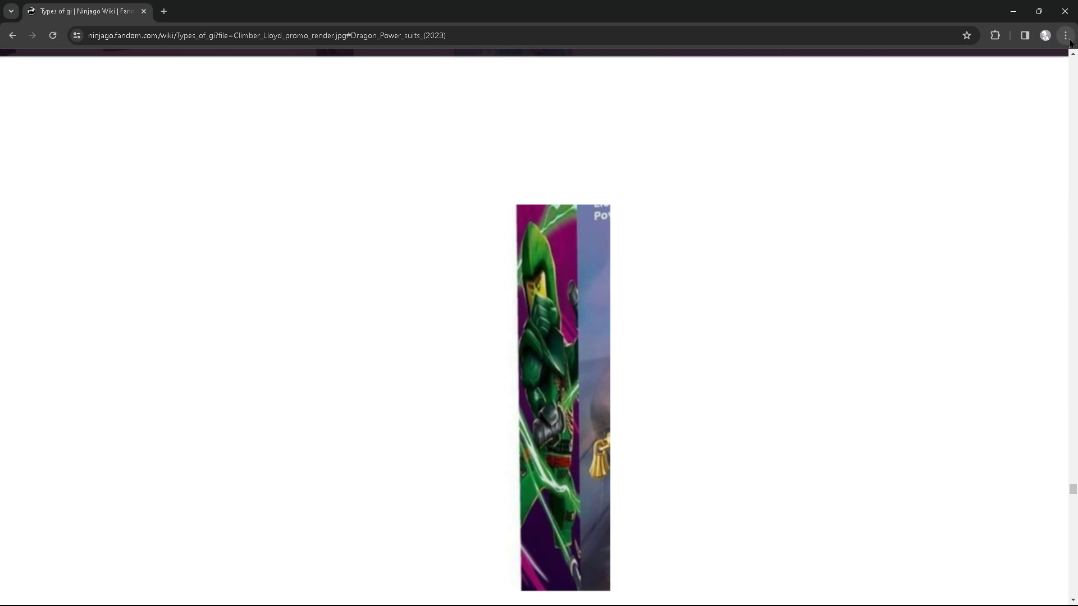
scroll(523, 359, down, 2)
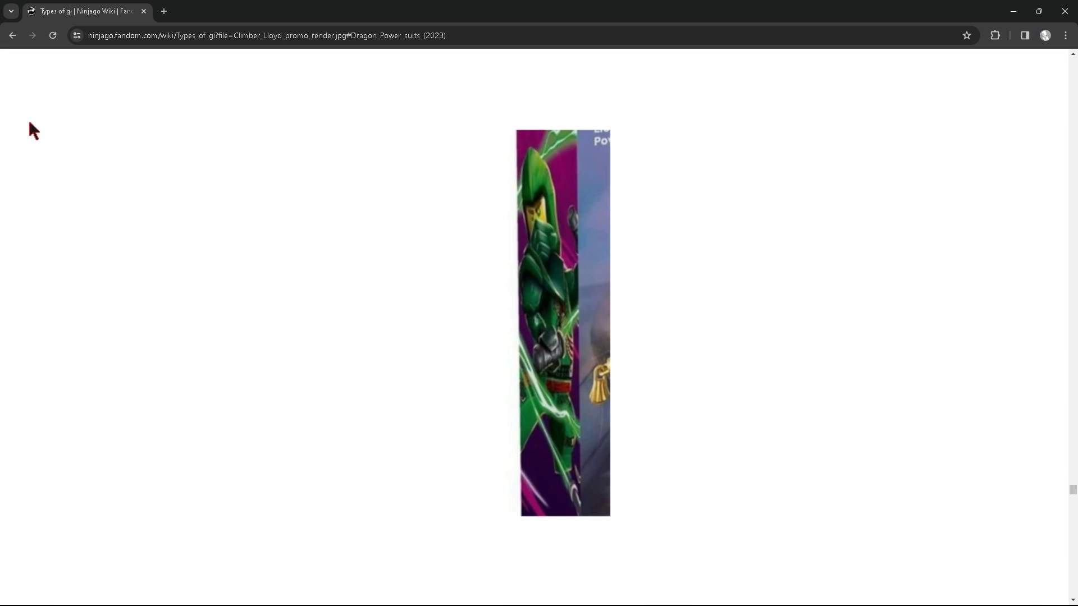
mouse_move(25, 122)
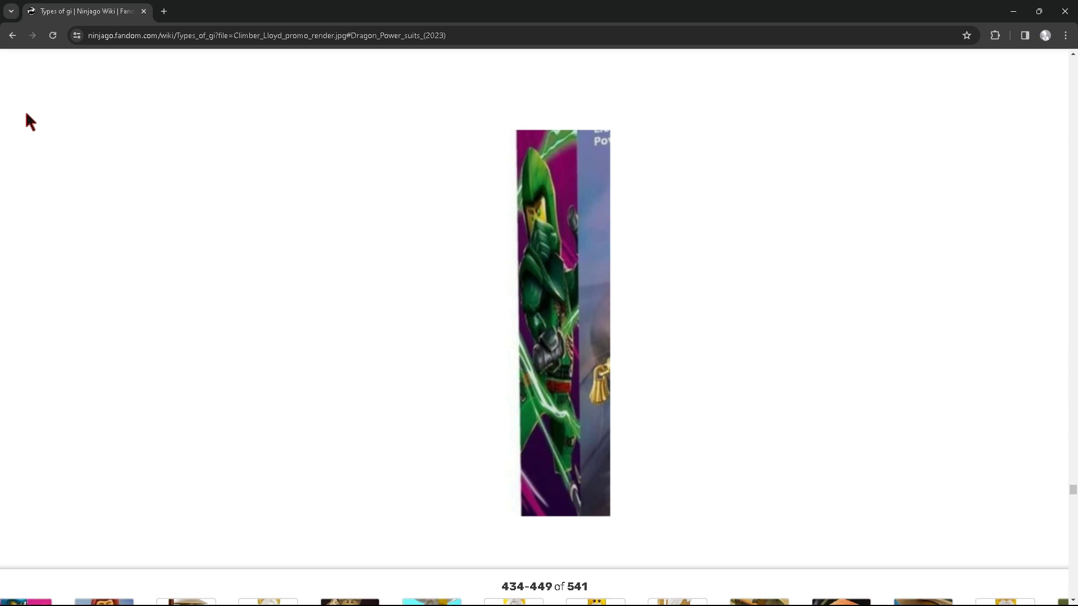
Step: Leave the full-size image, jump to Climber suits (2024), and enlarge the Climber Nya image
click(12, 35)
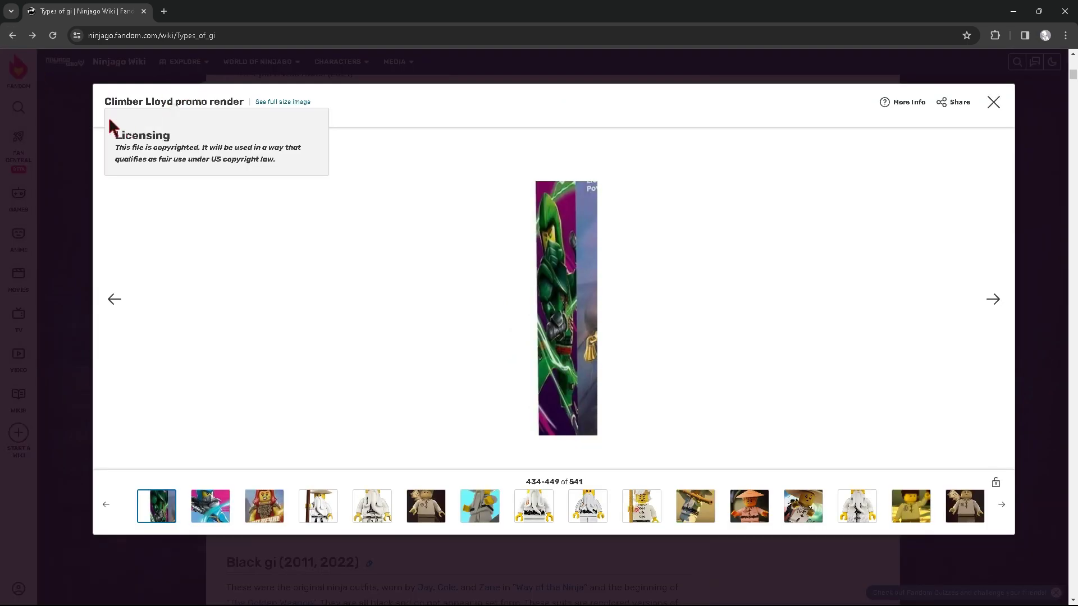
scroll(375, 219, up, 2)
scroll(421, 354, down, 3)
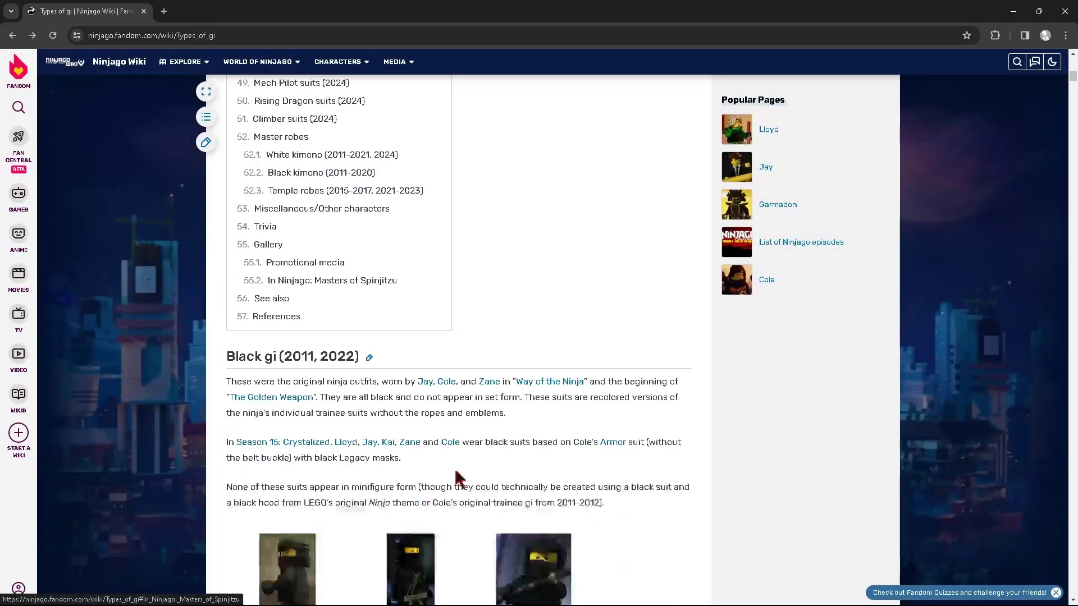
scroll(447, 426, up, 1)
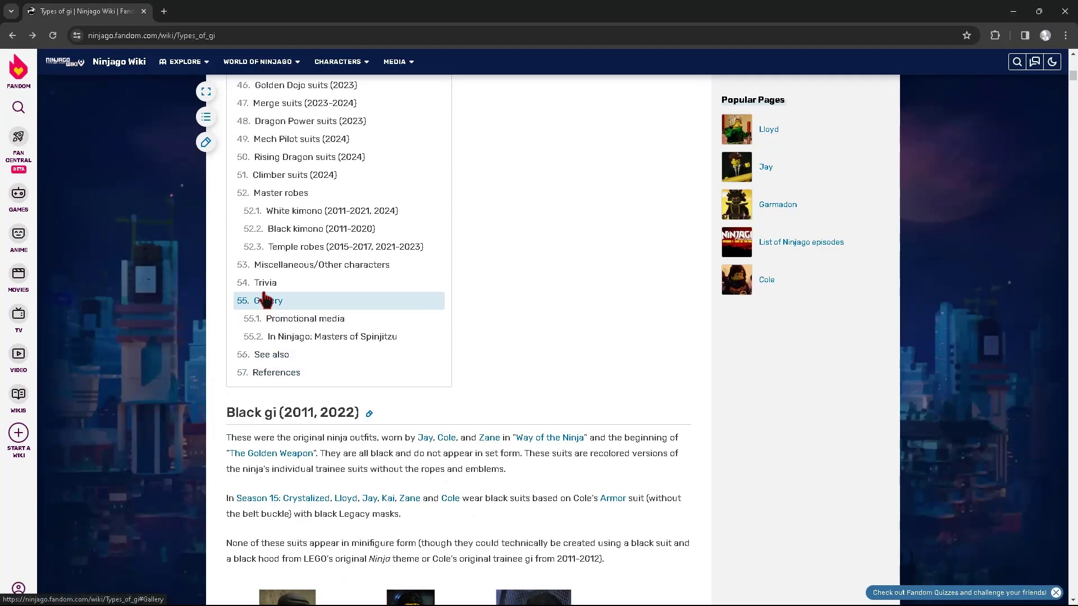
click(278, 179)
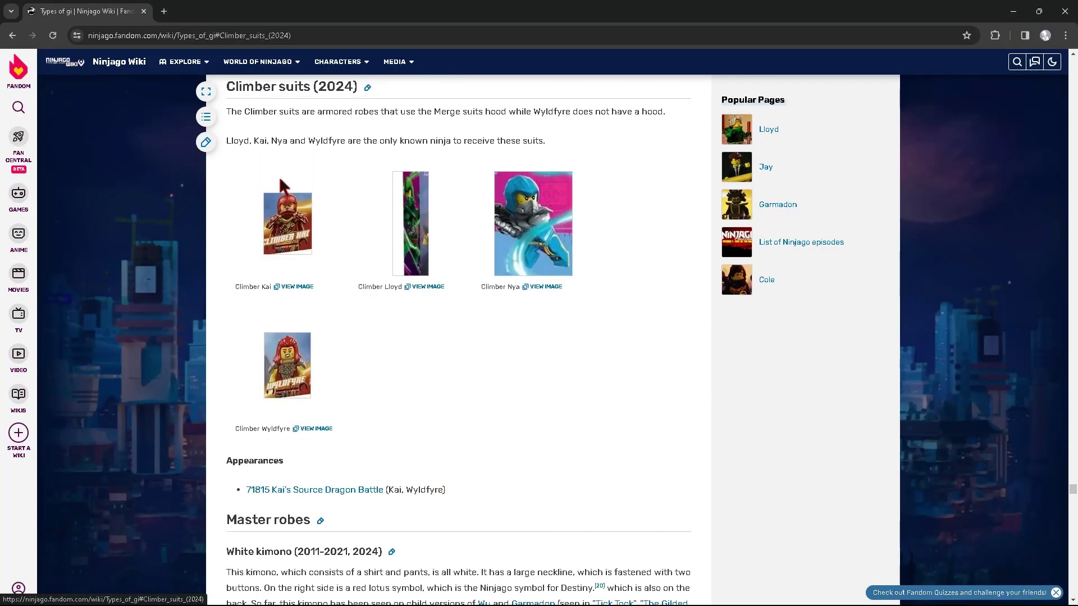
click(540, 262)
click(70, 100)
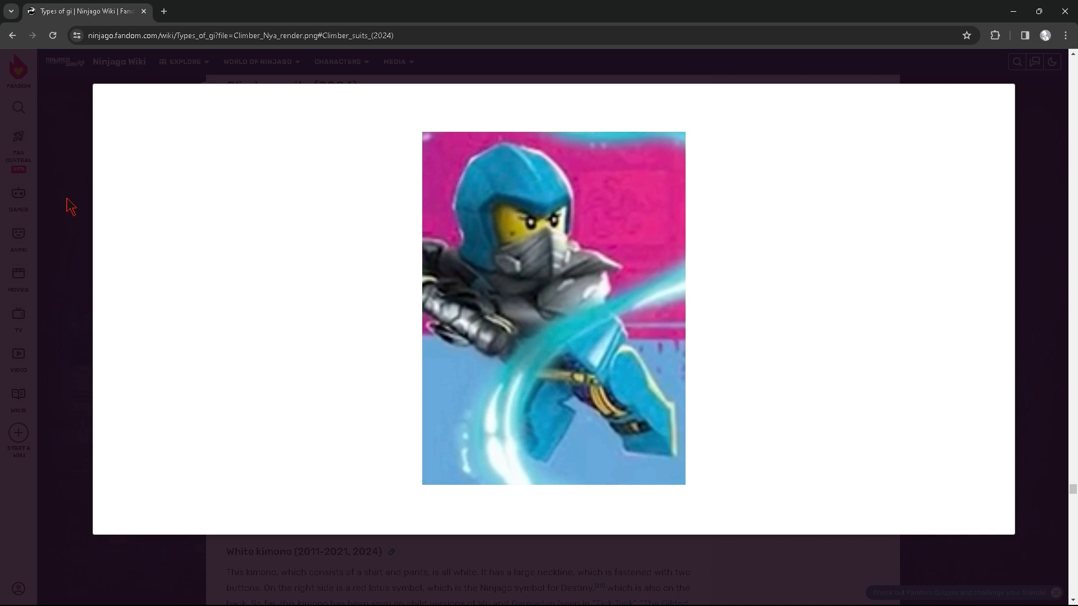
Step: Close the enlarged Climber Nya image to return to the Types of gi article
click(70, 208)
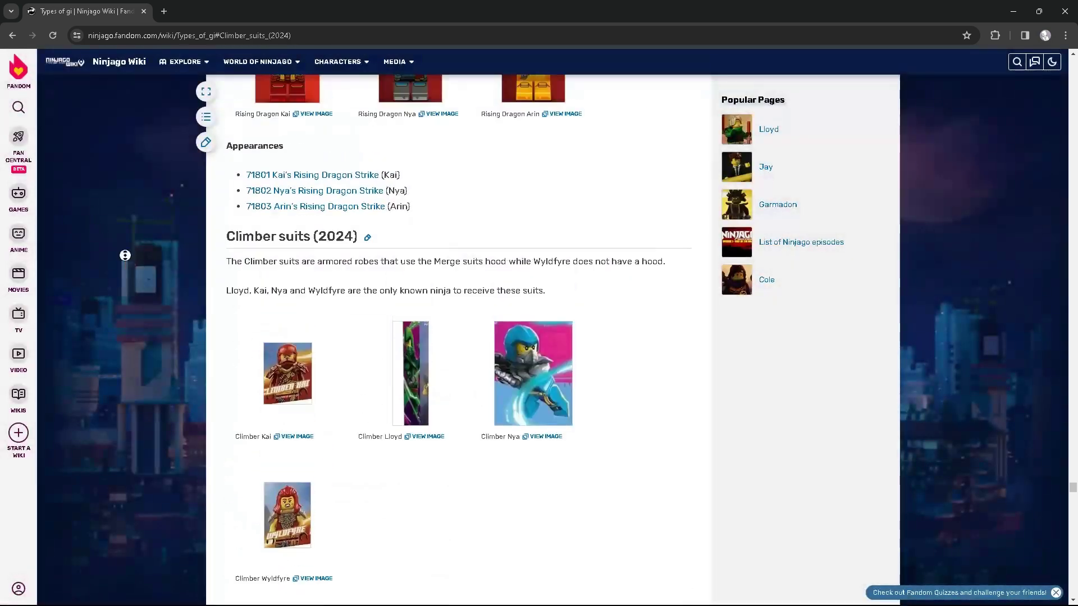
scroll(119, 210, up, 2)
scroll(119, 209, up, 5)
scroll(119, 206, up, 3)
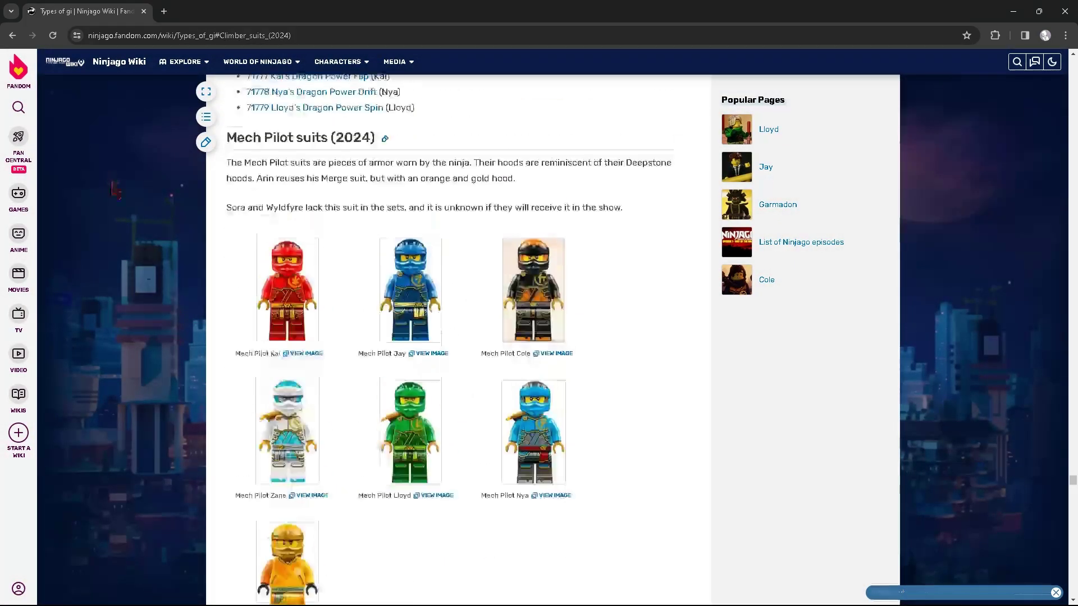
scroll(118, 205, up, 1)
scroll(119, 205, down, 1)
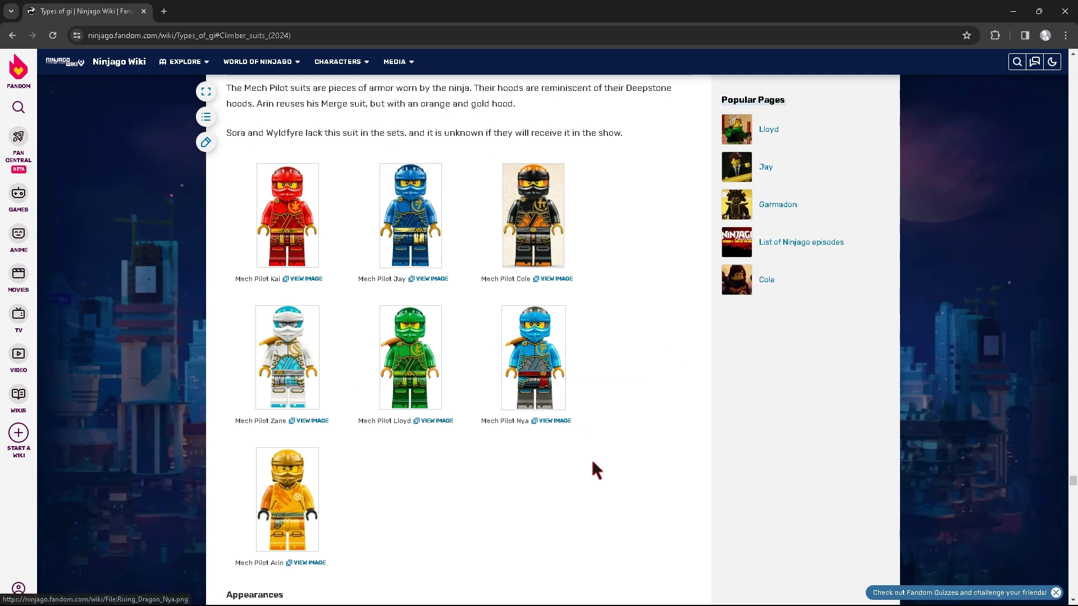
scroll(590, 463, down, 1)
scroll(572, 459, down, 4)
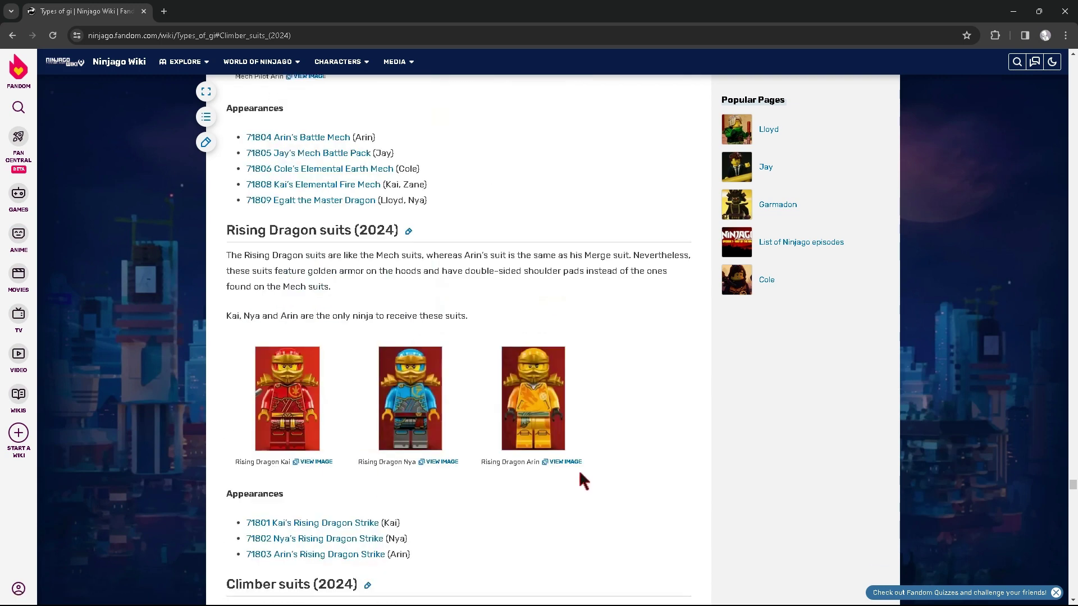
scroll(400, 457, down, 1)
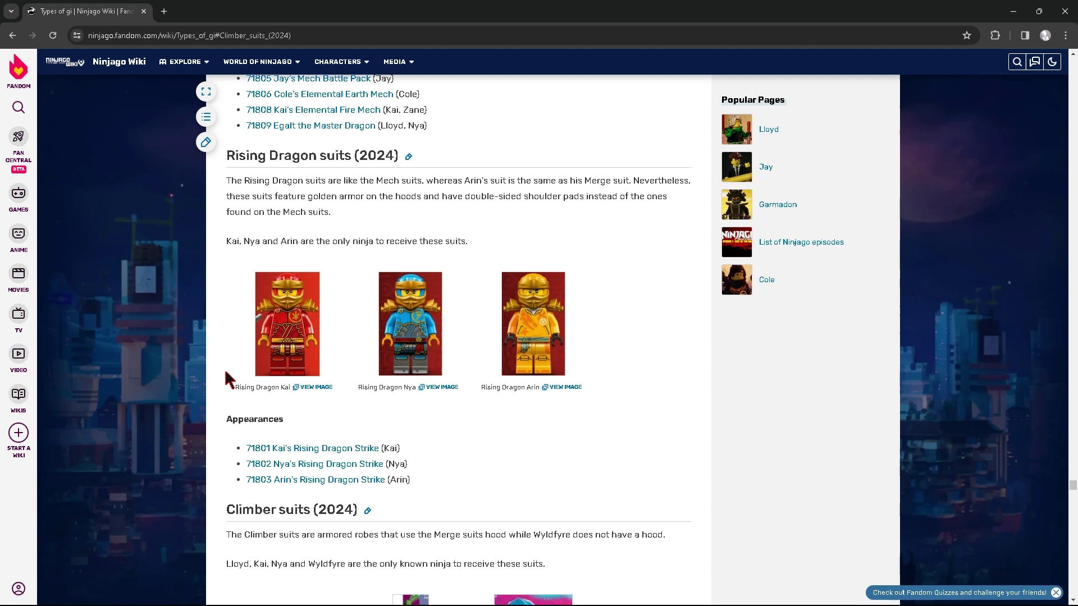